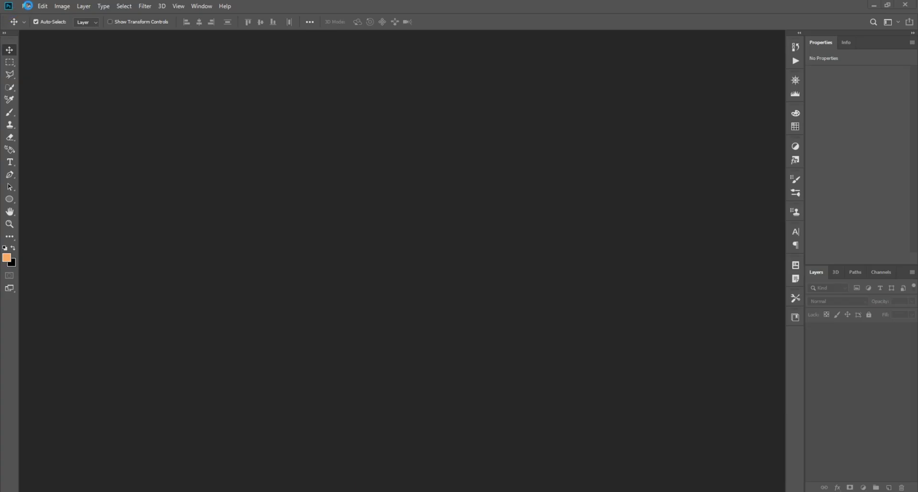
Start a new blank portrait document for the man's profile photo.
left_click(28, 5)
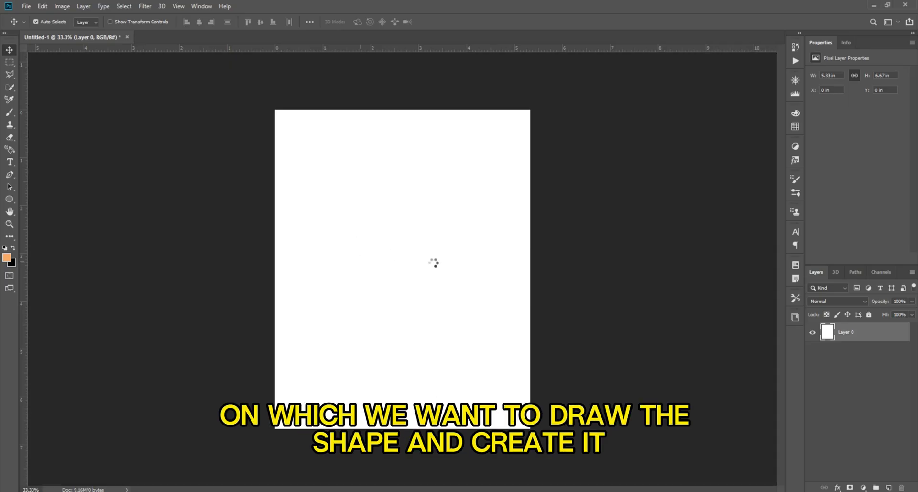
Select the man with Select Subject and mask out the red backdrop.
left_click(123, 6)
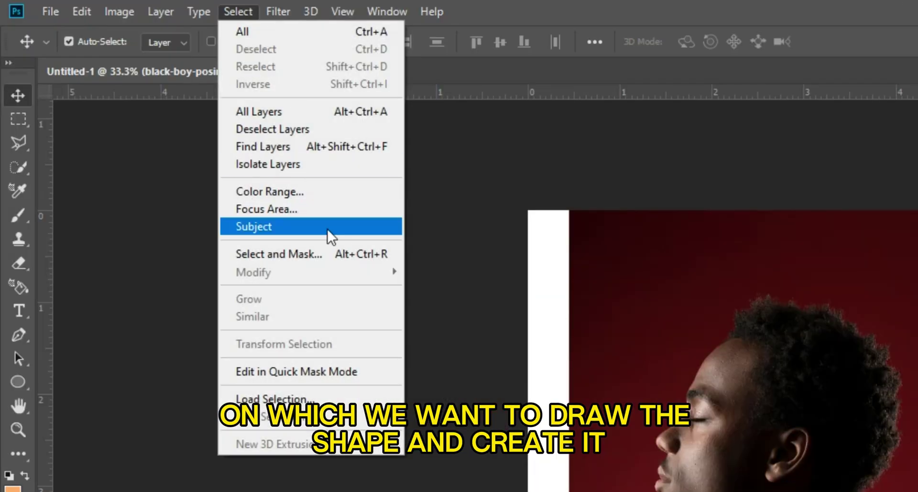
left_click(171, 119)
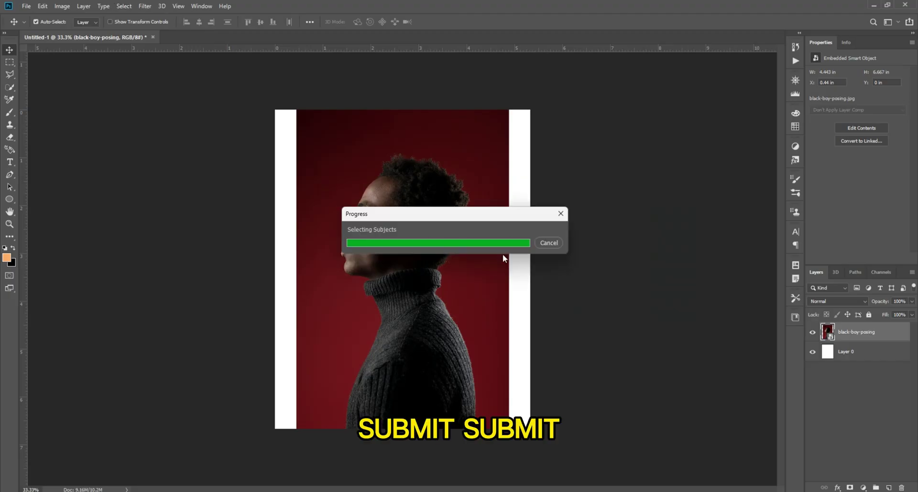
left_click(850, 487)
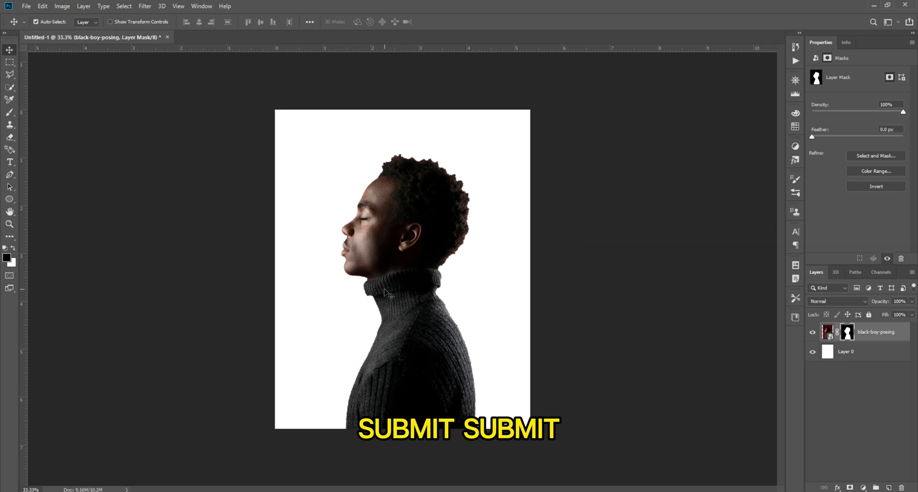
Convert the portrait to a Smart Object, scale it up slightly, and drag in the sunset photo.
right_click(861, 328)
left_click(801, 189)
key("ctrl+t")
left_click_drag(480, 290, 502, 287)
left_click_drag(419, 293, 417, 293)
key("Return")
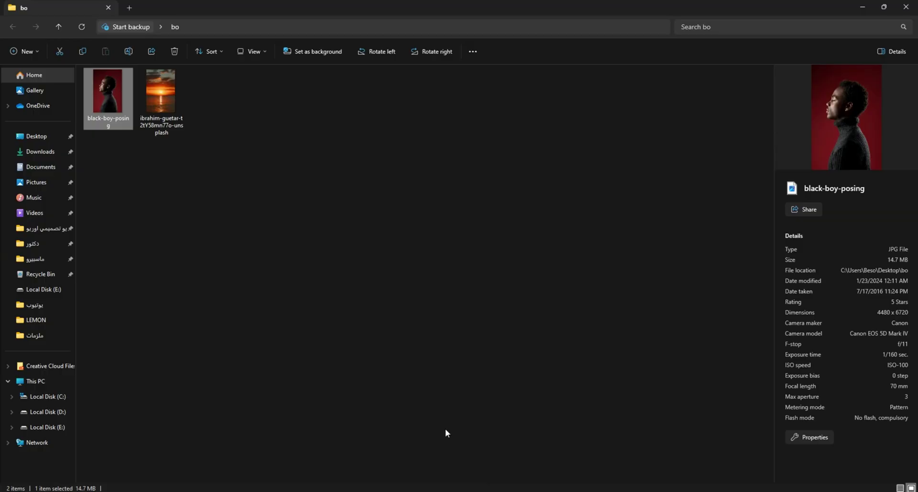
left_click_drag(161, 94, 498, 252)
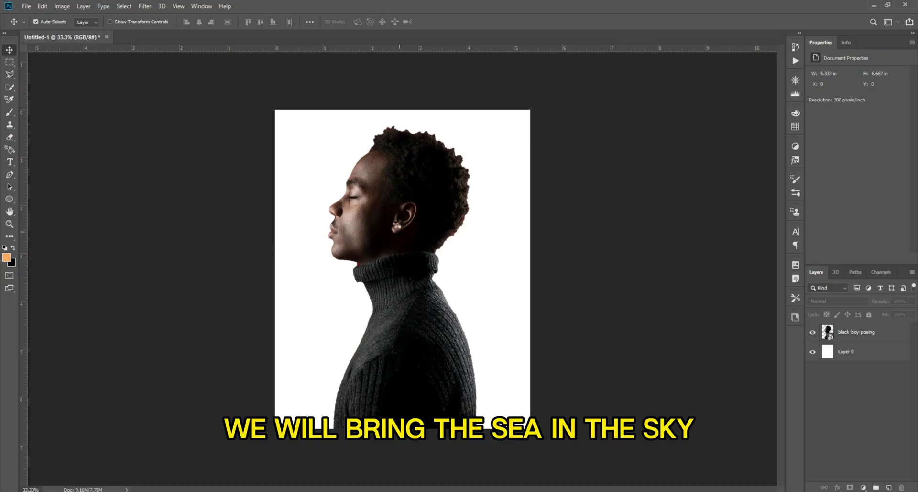
Clip the sunset to the man's layer and position it so the sun sits at his neck.
mouse_move(398, 223)
left_mouse_down()
mouse_move(414, 217)
mouse_move(414, 228)
left_mouse_up()
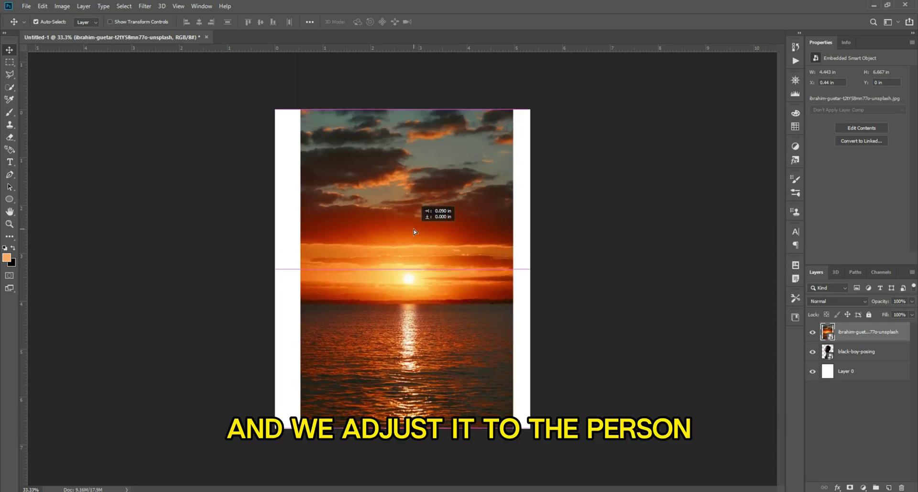
left_click(856, 341, "alt")
left_click_drag(421, 330, 415, 329)
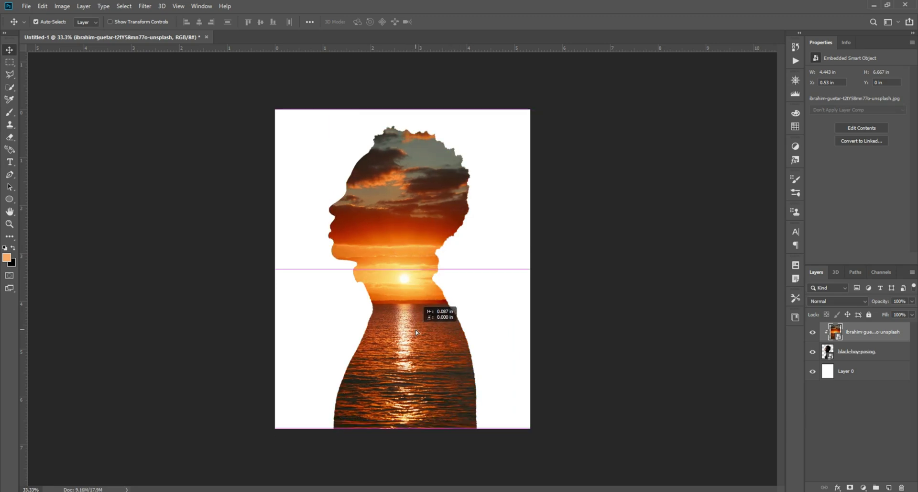
left_click_drag(491, 281, 173, 206)
Add a mask to the sunset layer and paint the man's face back with a large soft black brush.
left_click(871, 331)
left_click(850, 487)
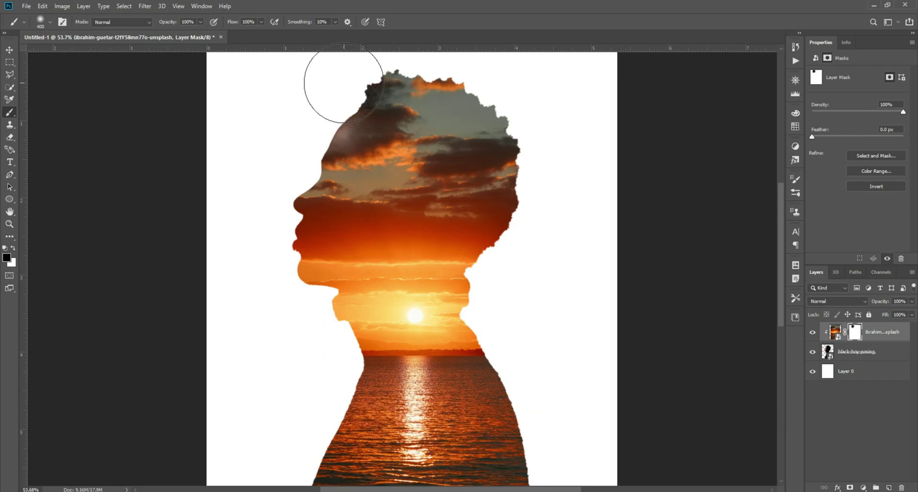
key("bracketright")
key("bracketright")
key("bracketright")
left_click_drag(280, 154, 236, 324)
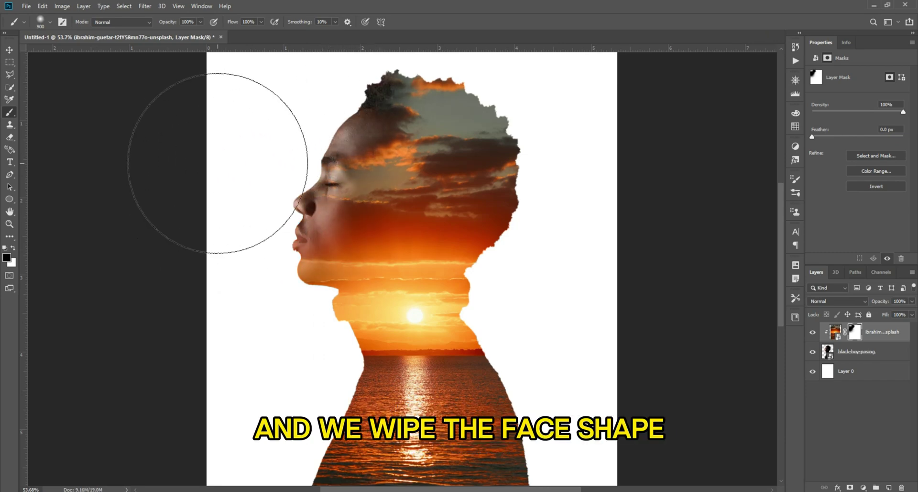
key("bracketleft")
key("bracketleft")
Refine the sunset mask around the face and sweater front, swapping between black and white.
scroll(215, 335, "down", 5)
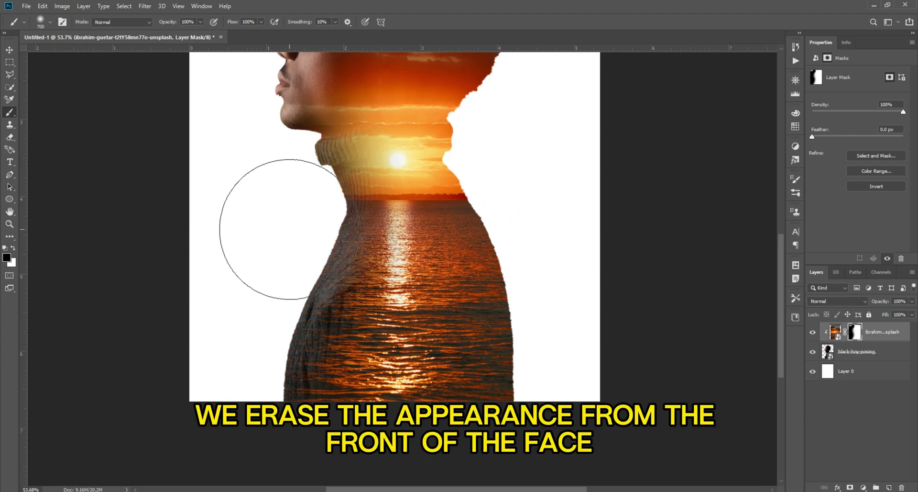
left_click_drag(263, 230, 271, 336)
left_click_drag(226, 246, 248, 302)
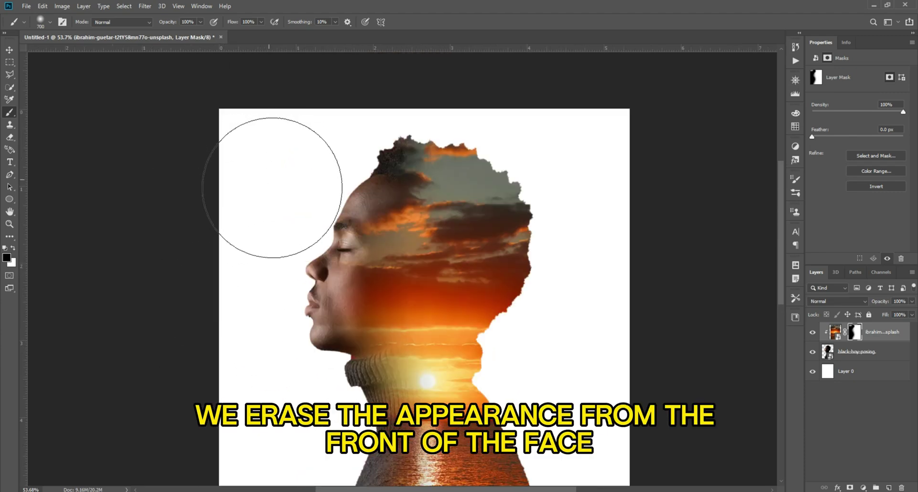
scroll(264, 251, "down", 2)
scroll(471, 266, "up", 2)
key("x")
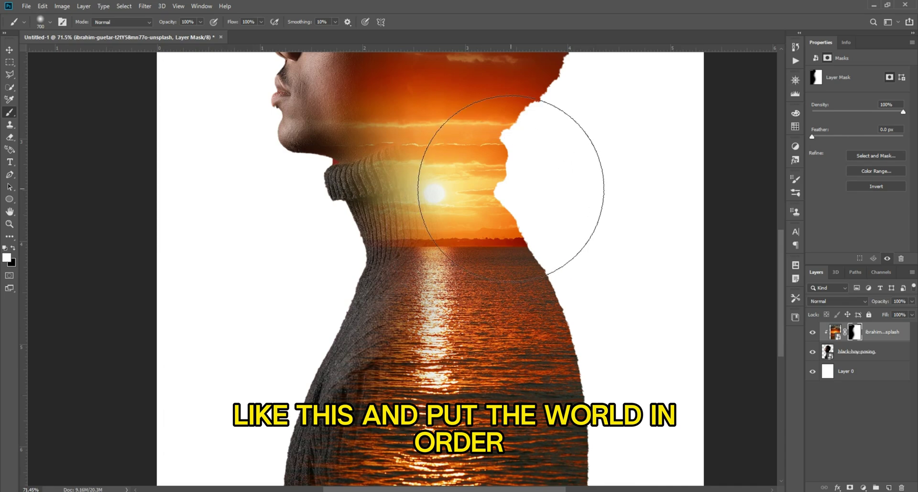
scroll(473, 186, "up", 5)
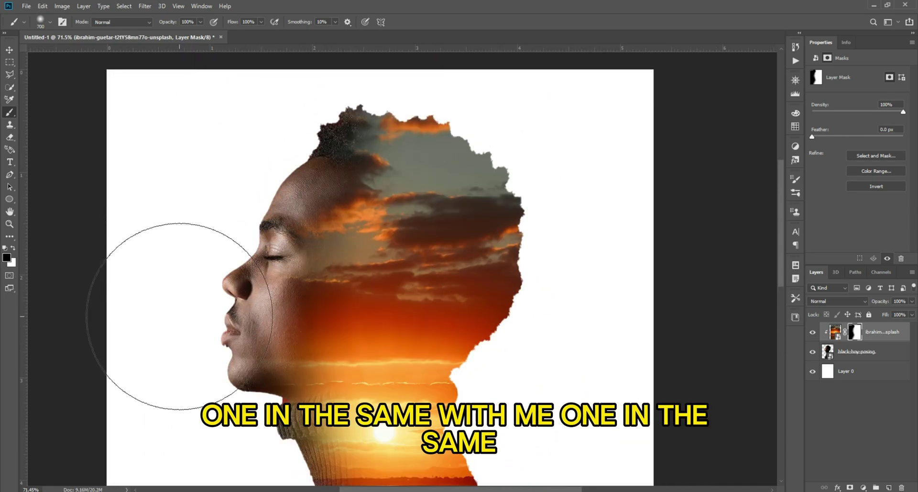
scroll(192, 330, "down", 5)
key("x")
scroll(201, 316, "down", 3)
scroll(174, 318, "down", 3)
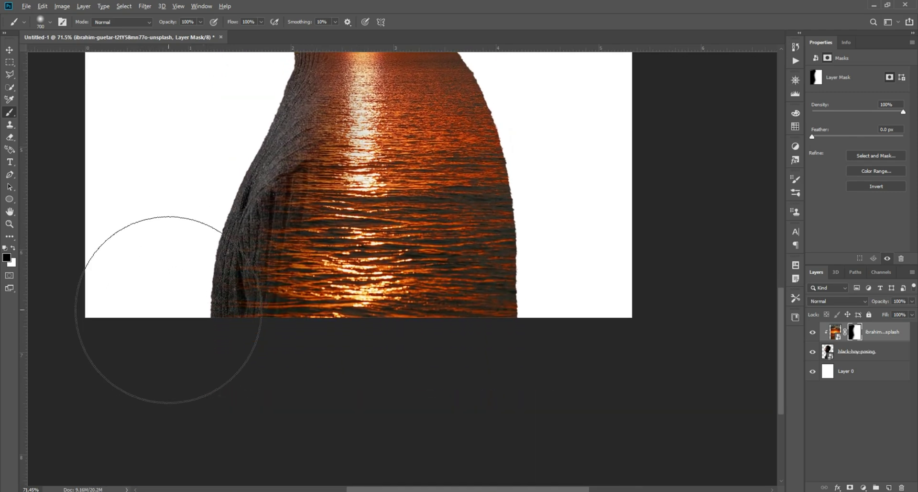
scroll(510, 369, "down", 2)
scroll(216, 245, "down", 3)
scroll(248, 228, "down", 2)
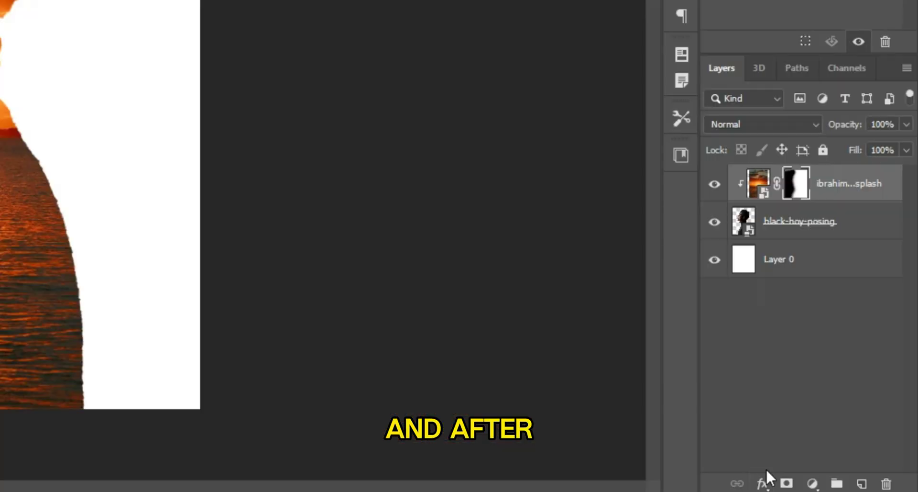
Split the sunset's Blend If This Layer black slider to about 132 so dark features show.
left_click(838, 487)
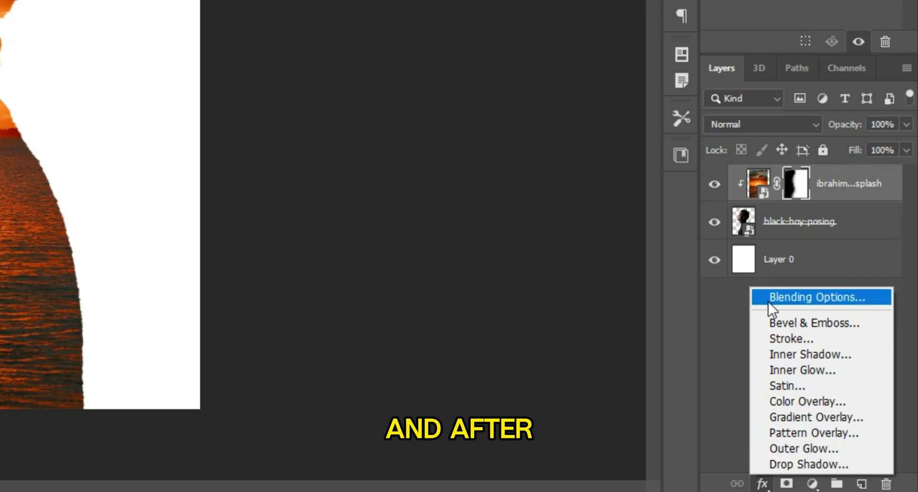
left_click(810, 299)
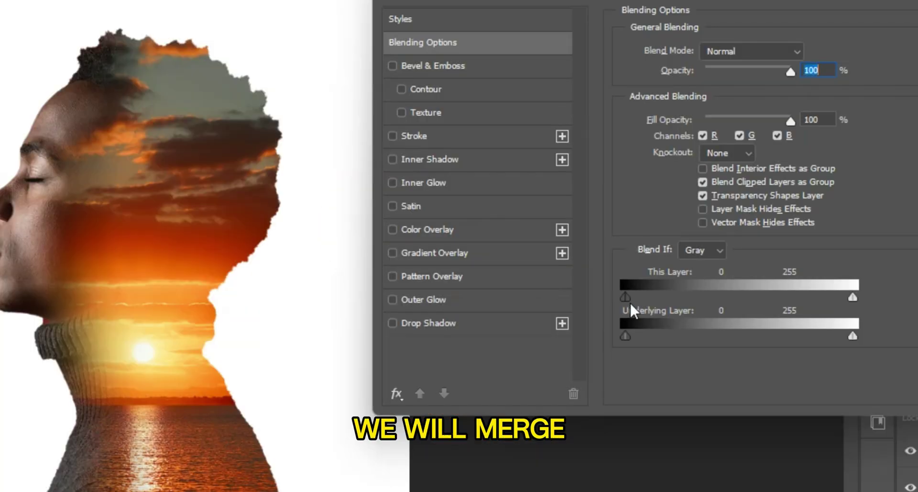
left_click_drag(661, 250, 704, 248)
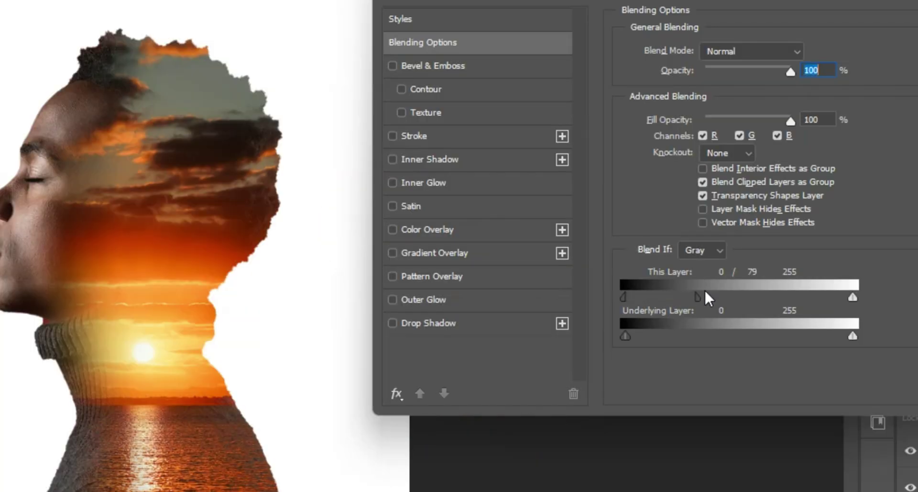
left_click_drag(704, 288, 745, 278)
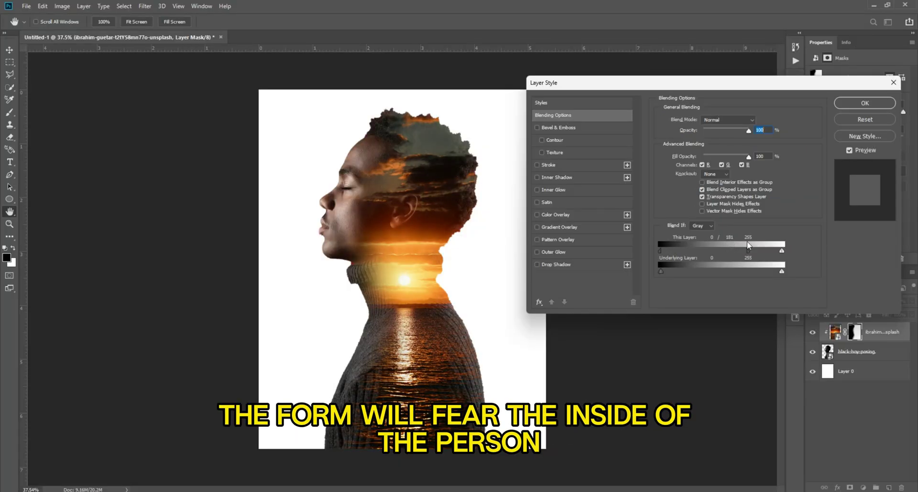
left_click_drag(747, 240, 724, 246)
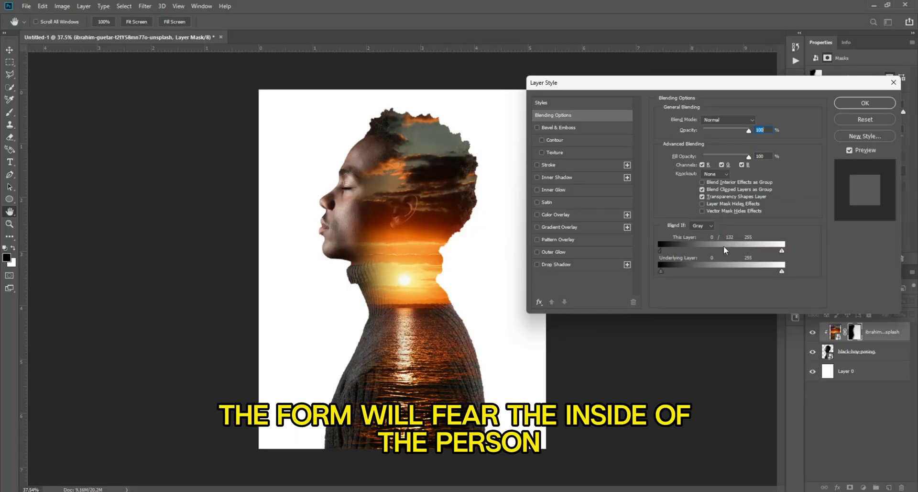
left_click(864, 104)
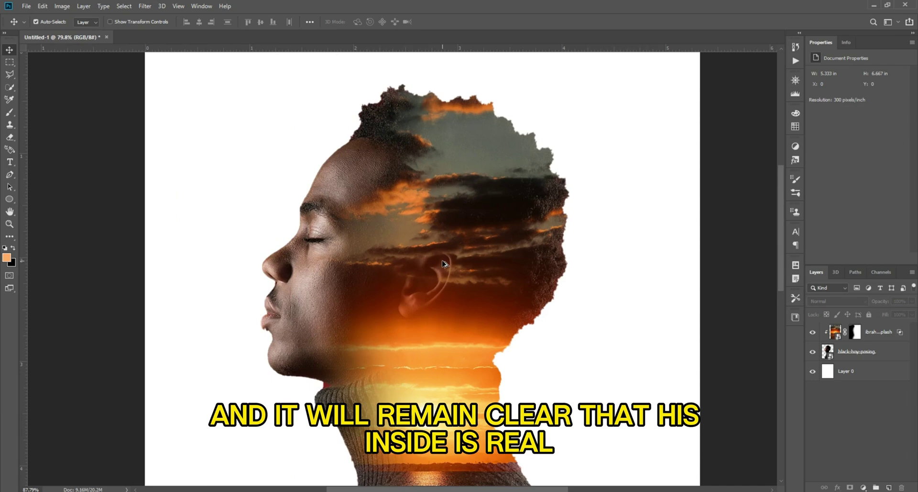
Move the sunset layer slightly left and fit the canvas to the screen.
left_click_drag(445, 263, 405, 233)
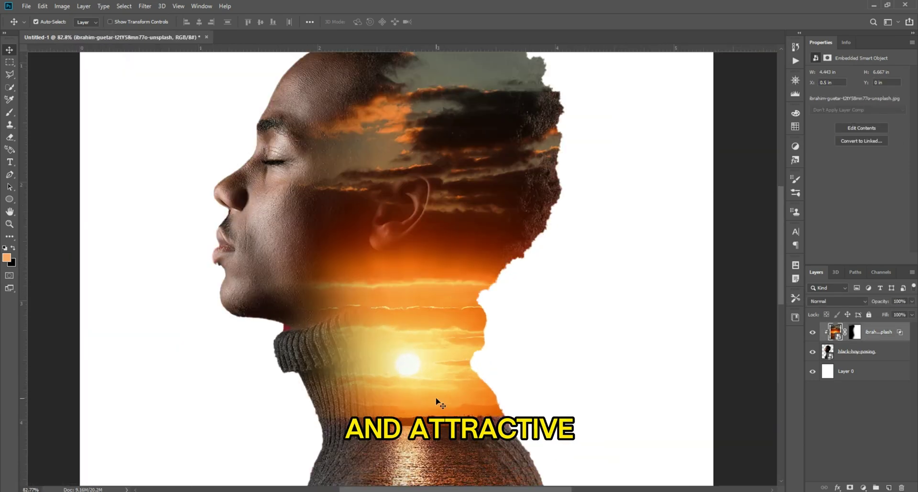
left_click_drag(436, 401, 389, 317)
key("ctrl+0")
left_click(686, 305)
scroll(555, 306, "down", 1)
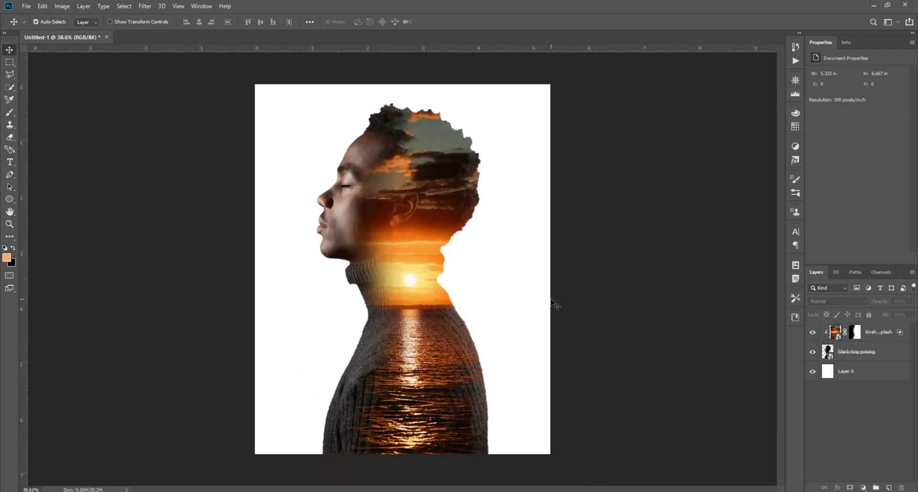
scroll(478, 296, "up", 2)
scroll(455, 287, "up", 1)
scroll(445, 285, "down", 3)
scroll(444, 284, "up", 1)
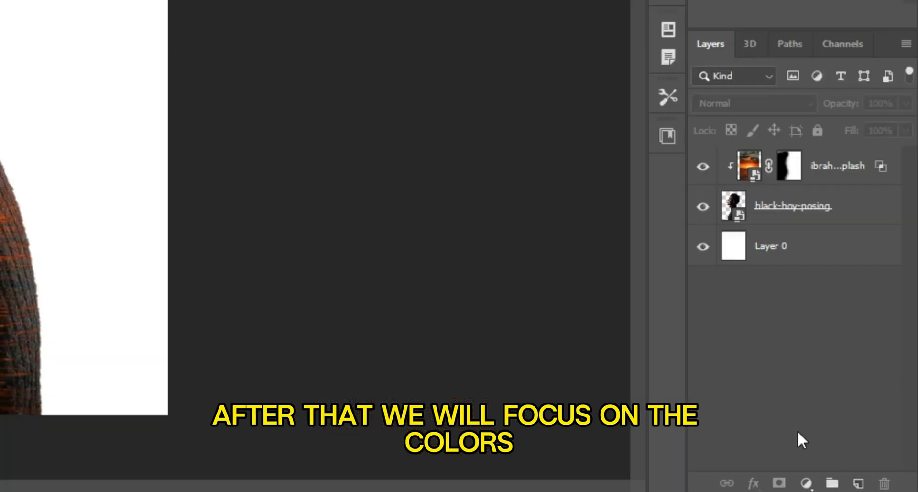
Add a Black & White adjustment, darkening reds and brightening yellows and greens.
left_click(863, 486)
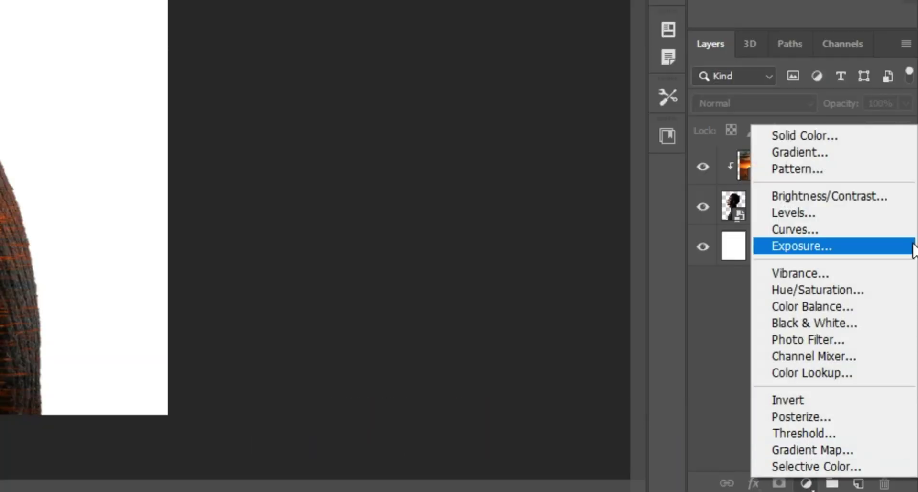
left_click(885, 323)
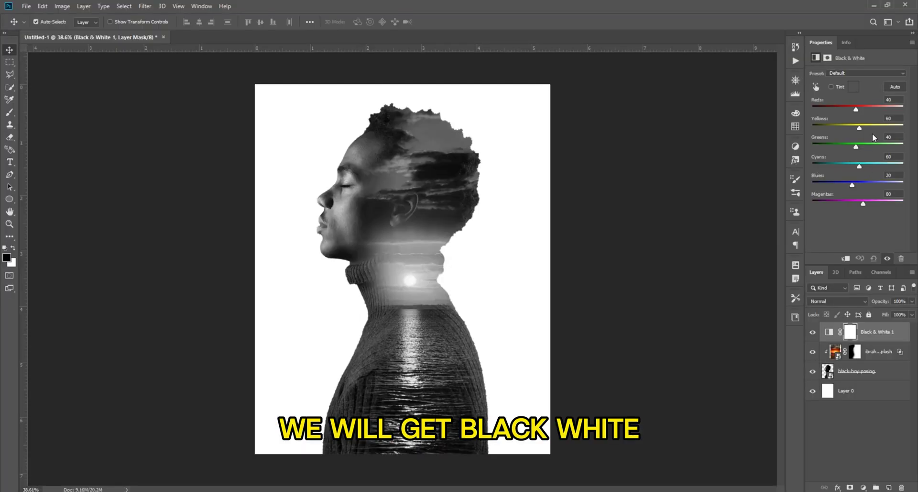
mouse_move(857, 109)
left_mouse_down()
mouse_move(847, 113)
mouse_move(855, 128)
left_mouse_up()
mouse_move(856, 146)
left_mouse_down()
mouse_move(867, 170)
mouse_move(841, 189)
mouse_move(853, 203)
left_mouse_up()
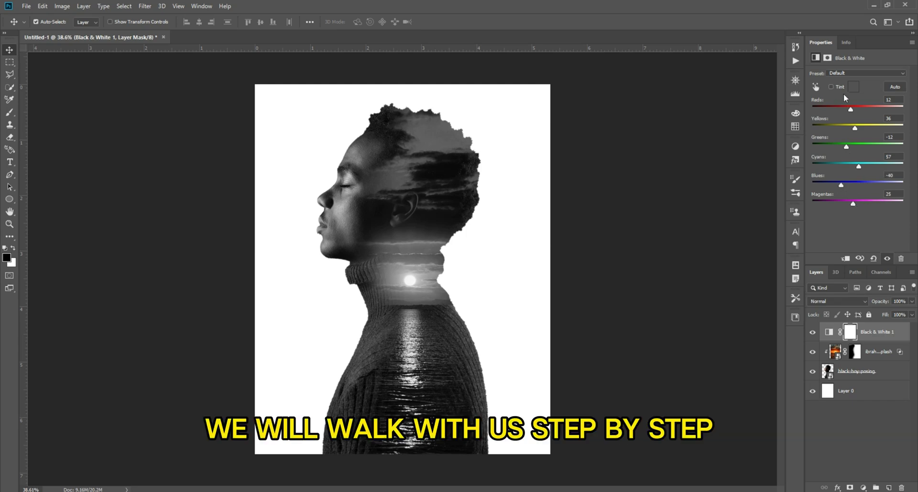
Enable the sepia tint and fine-tune the reds, yellows and cyans, comparing before and after.
left_click(831, 86)
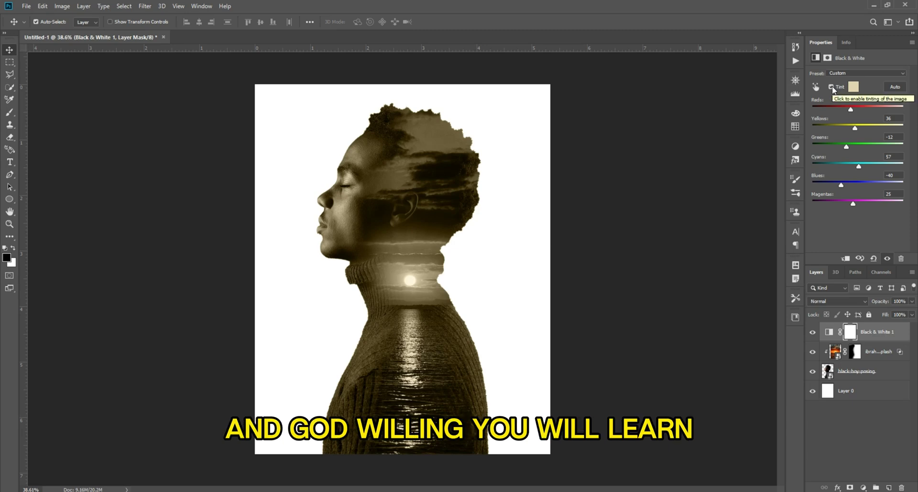
left_click(832, 87)
left_click_drag(851, 109, 858, 110)
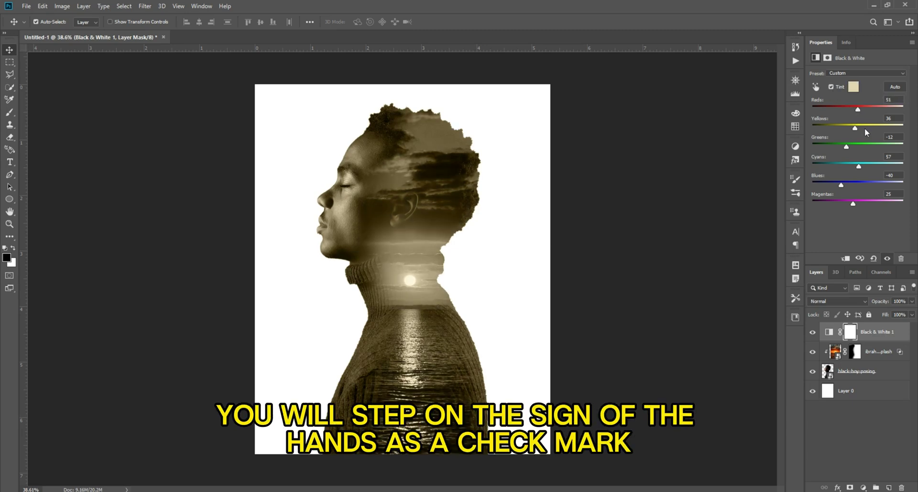
left_click_drag(855, 128, 857, 128)
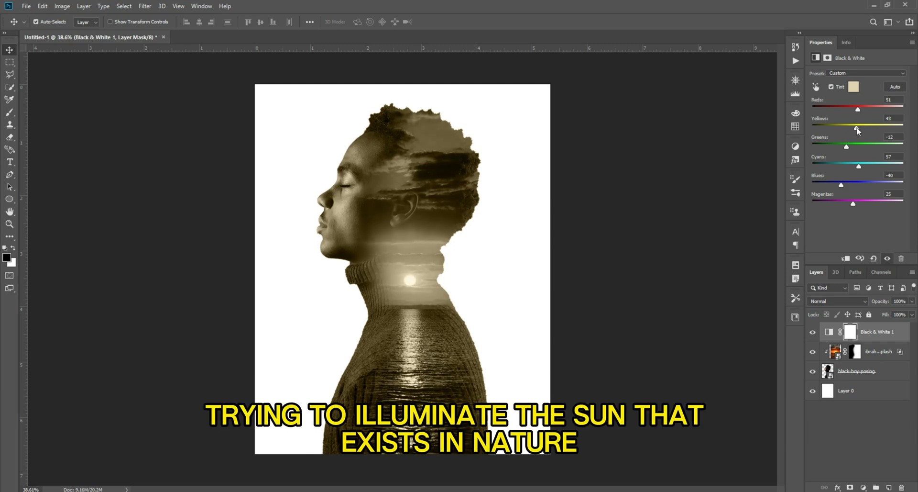
left_click_drag(859, 167, 869, 165)
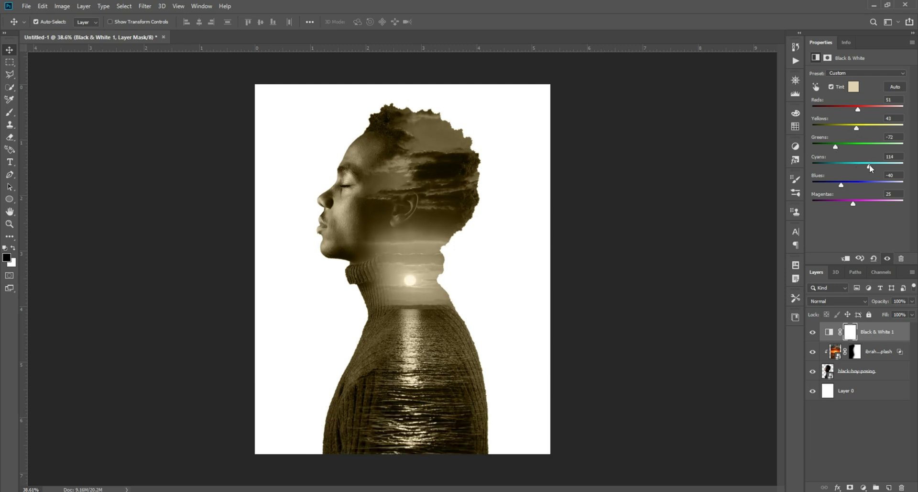
left_click(813, 332)
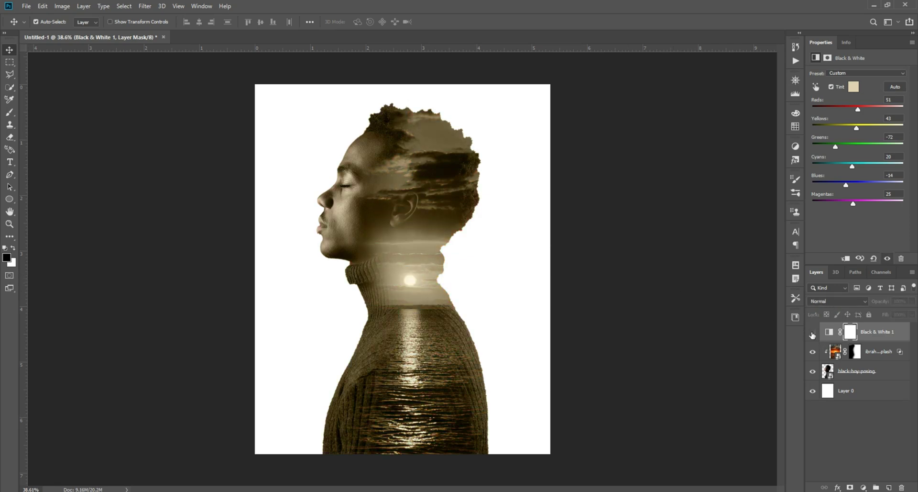
left_click(624, 299)
Add a Hue/Saturation layer, warming the Master hue and adjusting the Reds' hue and saturation.
left_click(864, 487)
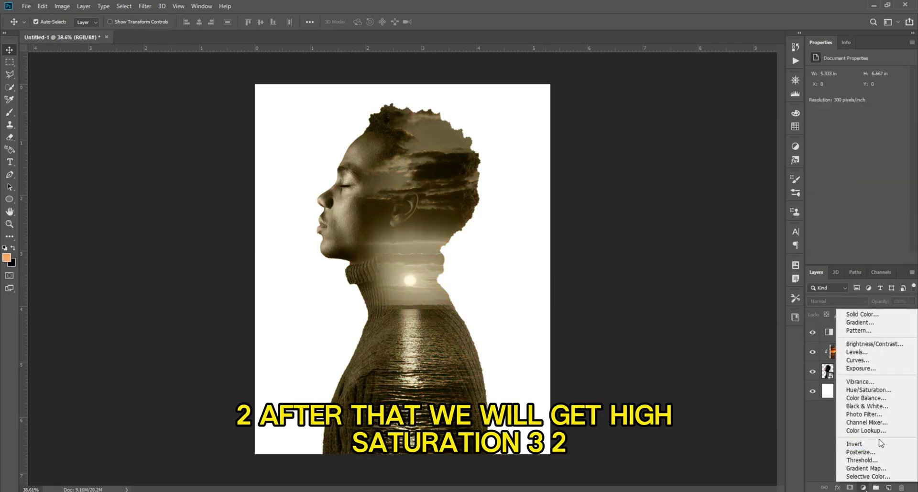
left_click(872, 390)
left_click_drag(858, 111, 852, 111)
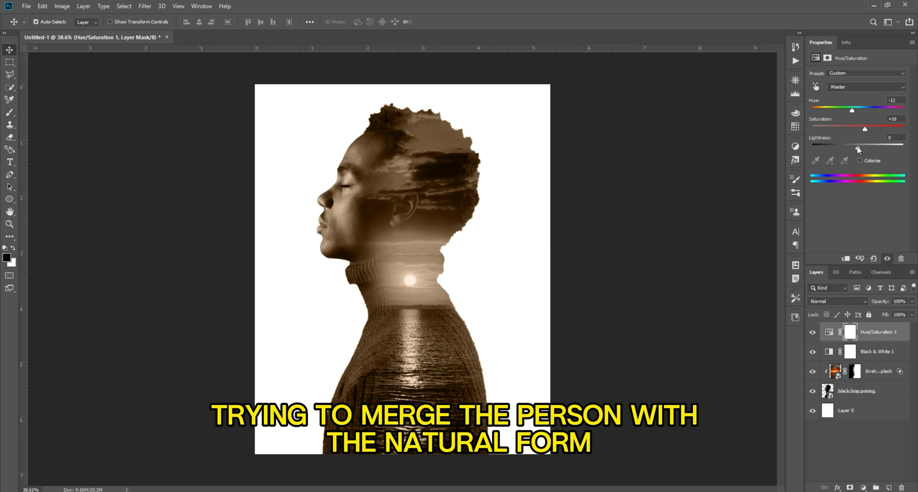
left_click(867, 87)
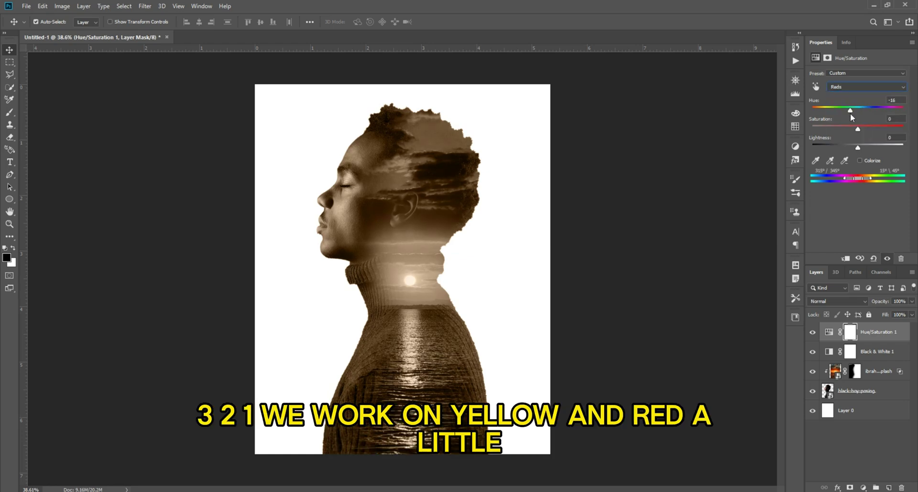
mouse_move(867, 111)
left_mouse_down()
mouse_move(864, 128)
mouse_move(850, 129)
left_mouse_up()
left_click(861, 87)
left_click(856, 112)
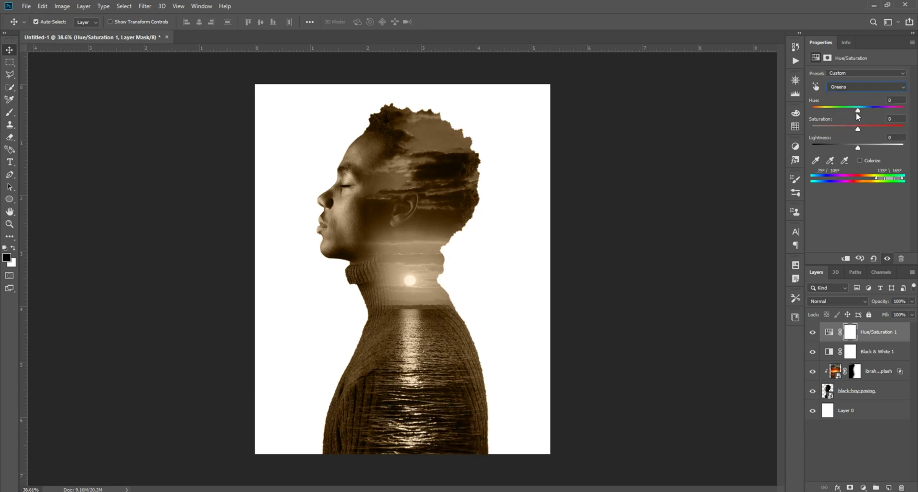
Add a Color Balance layer with Cyan–Red pushed to +12.
left_click(863, 486)
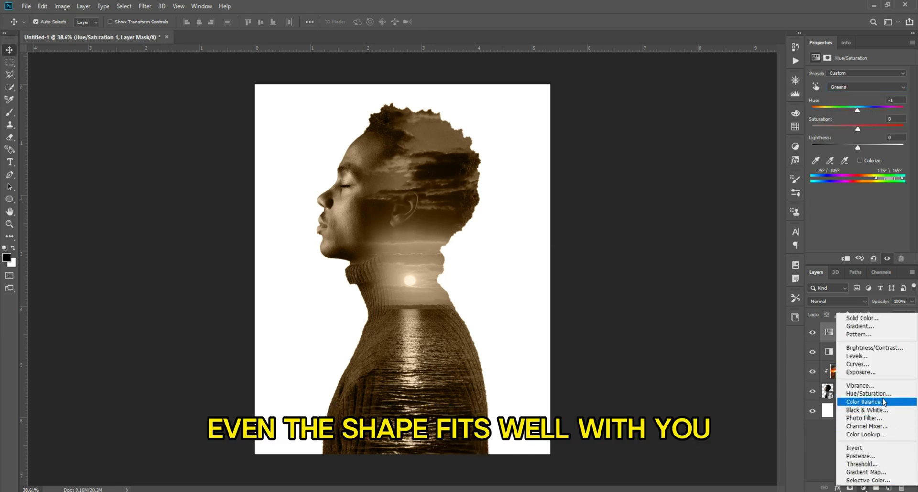
left_click(856, 404)
mouse_move(845, 97)
left_mouse_down()
mouse_move(850, 126)
mouse_move(826, 131)
mouse_move(839, 128)
left_mouse_up()
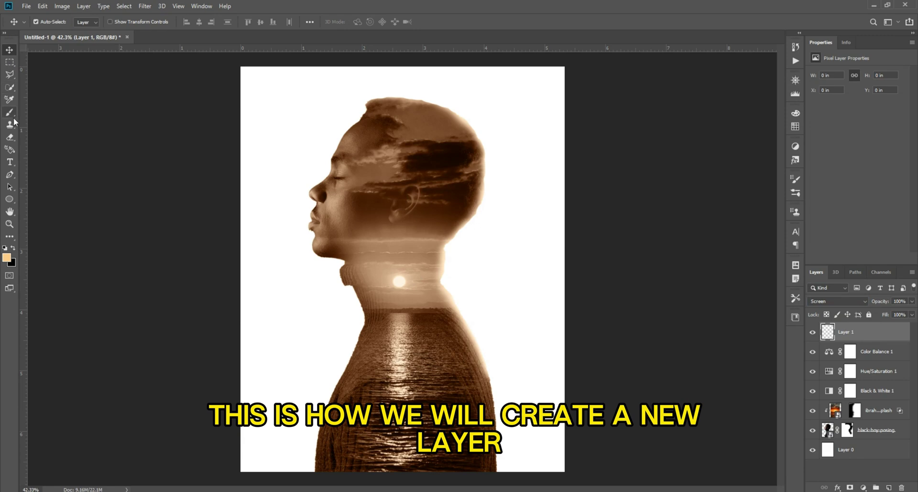
Choose a soft round brush and enlarge it.
left_click(50, 22)
double_click(36, 94)
scroll(405, 268, "up", 5)
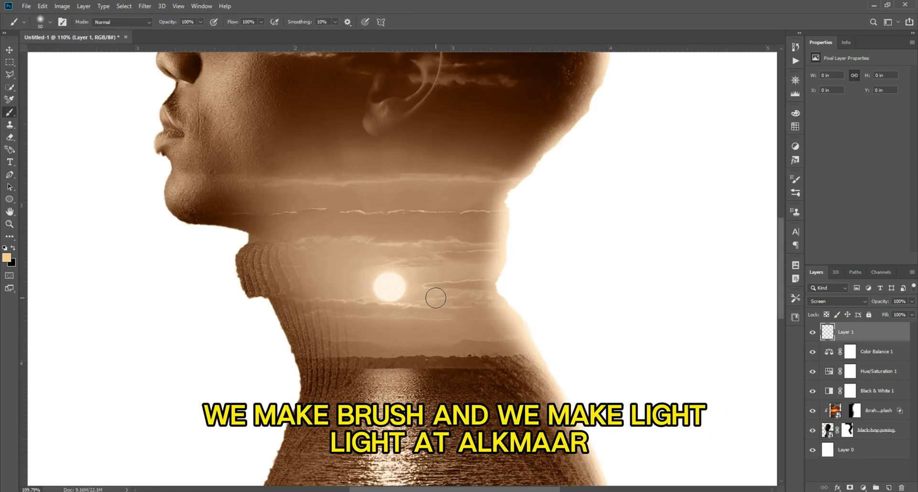
key("bracketright")
key("bracketright")
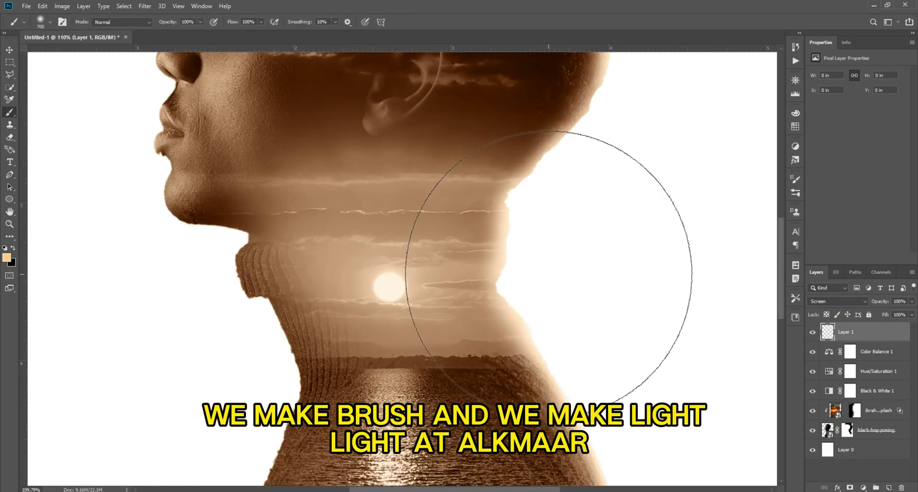
Paint a warm glow over the sun at the neck and lower Layer 1 opacity to 86%.
left_click(523, 236)
left_click(523, 256)
key("bracketright")
key("bracketright")
scroll(629, 249, "down", 5)
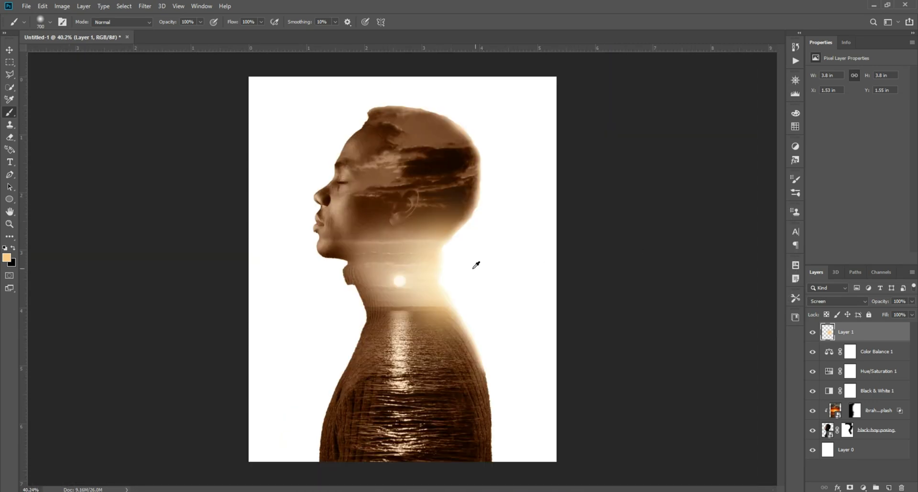
scroll(419, 268, "up", 2)
scroll(420, 268, "up", 3)
key("bracketleft")
key("bracketleft")
key("bracketleft")
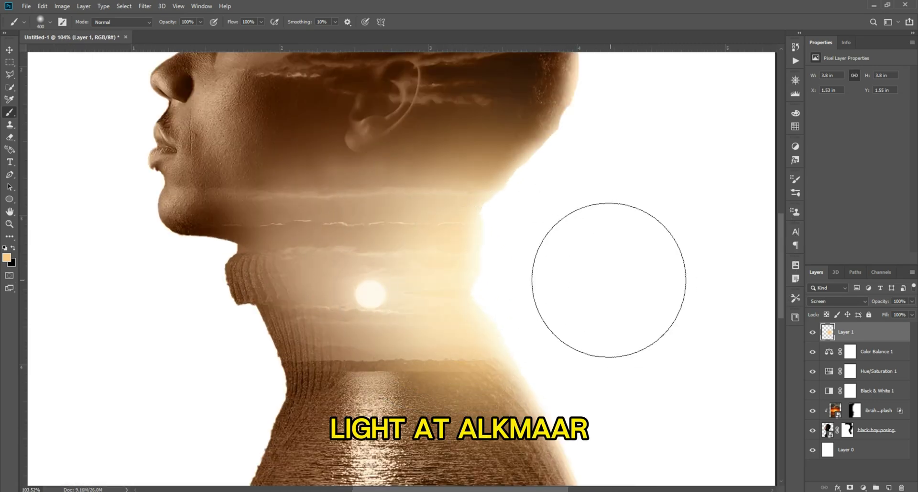
scroll(602, 261, "down", 4)
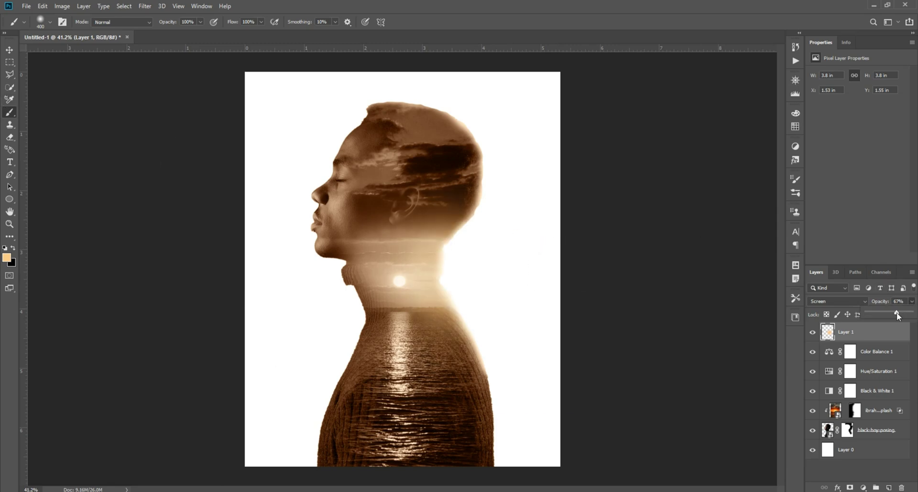
left_click(905, 313)
key("v")
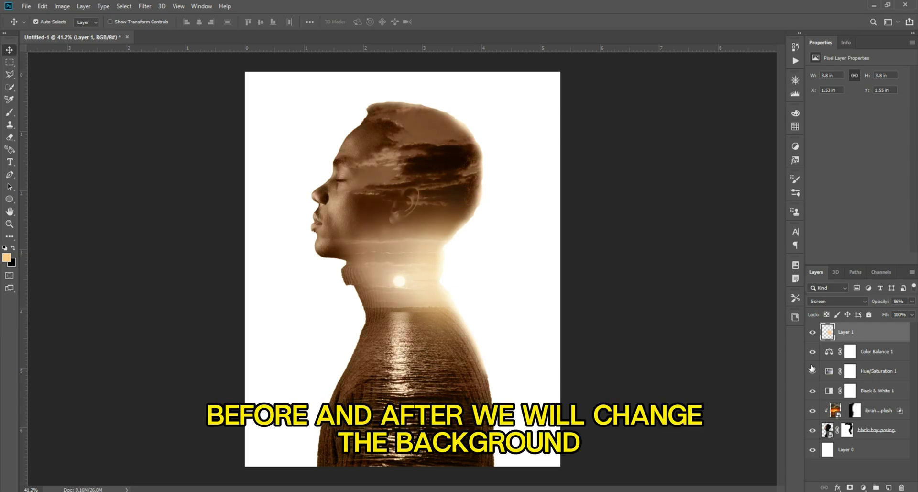
Give Layer 0 a brown #784b2d Color Overlay.
left_click(884, 449)
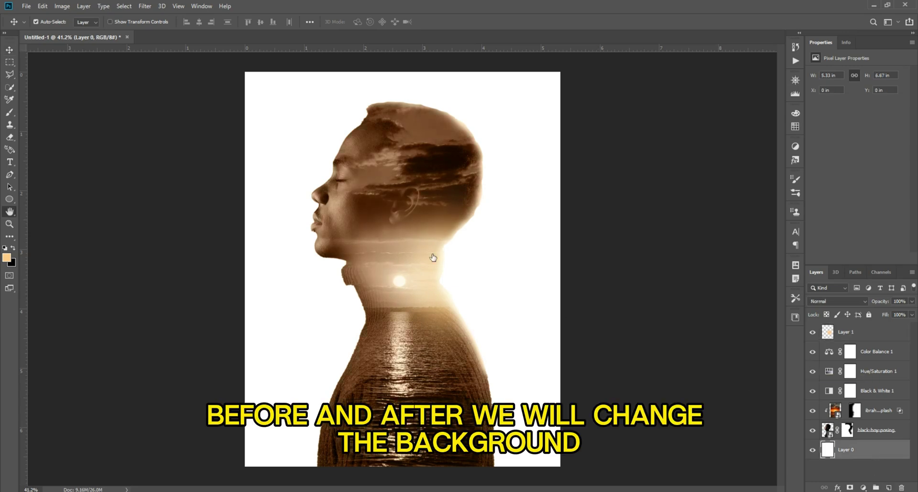
double_click(884, 449)
left_click(554, 214)
left_click(762, 122)
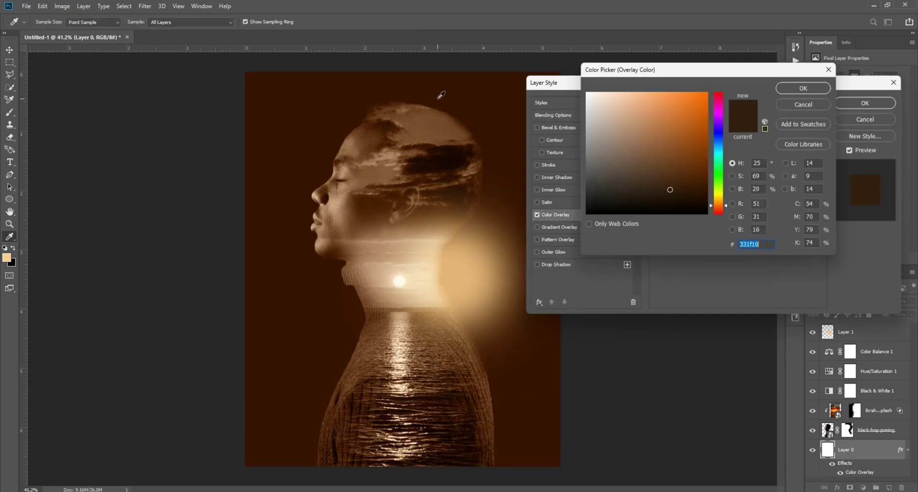
left_click(448, 110)
left_click(441, 118)
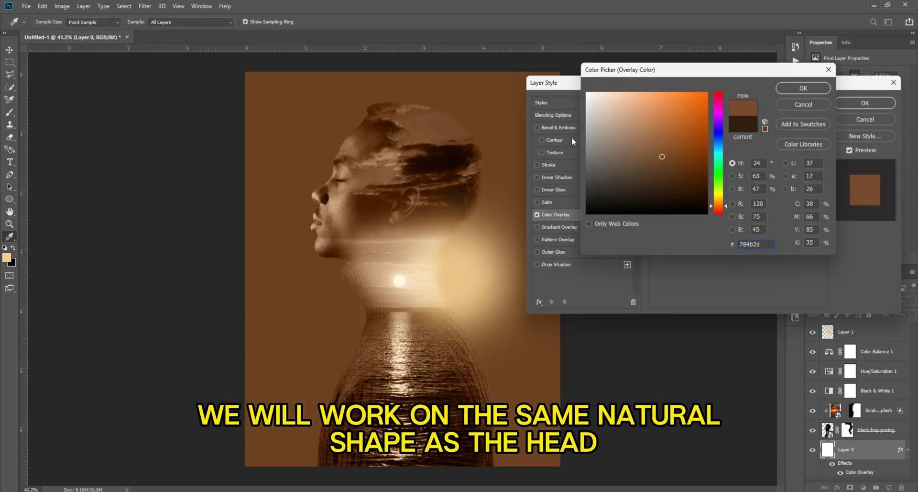
left_click(450, 119)
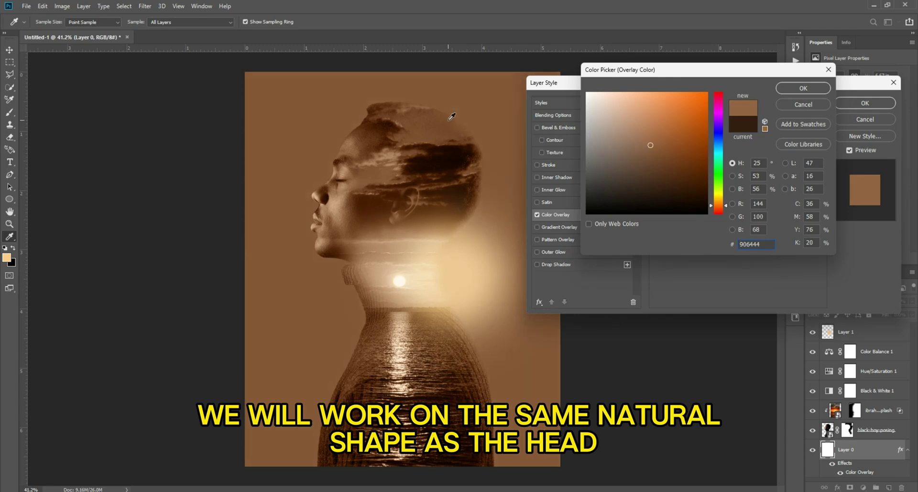
left_click(444, 114)
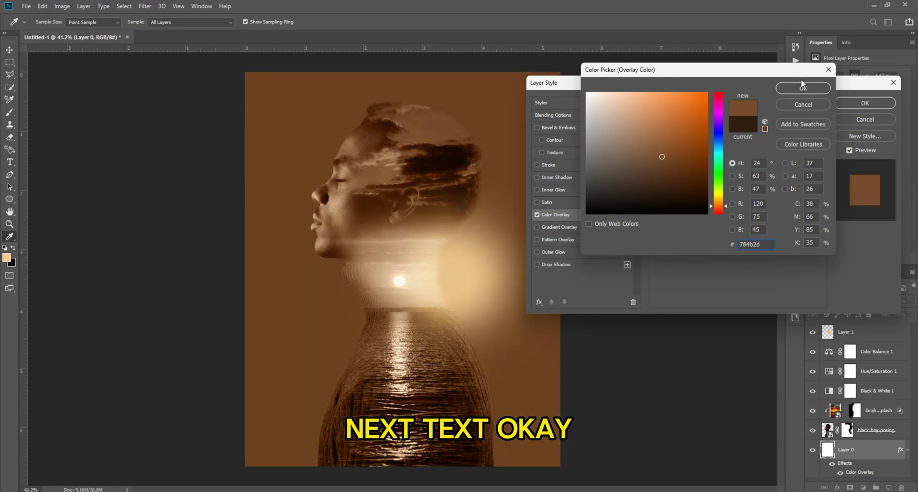
left_click(804, 88)
left_click(865, 103)
Scale the glow down to about a third and position it on the sun at the neck.
key("v")
left_click_drag(359, 267, 410, 274)
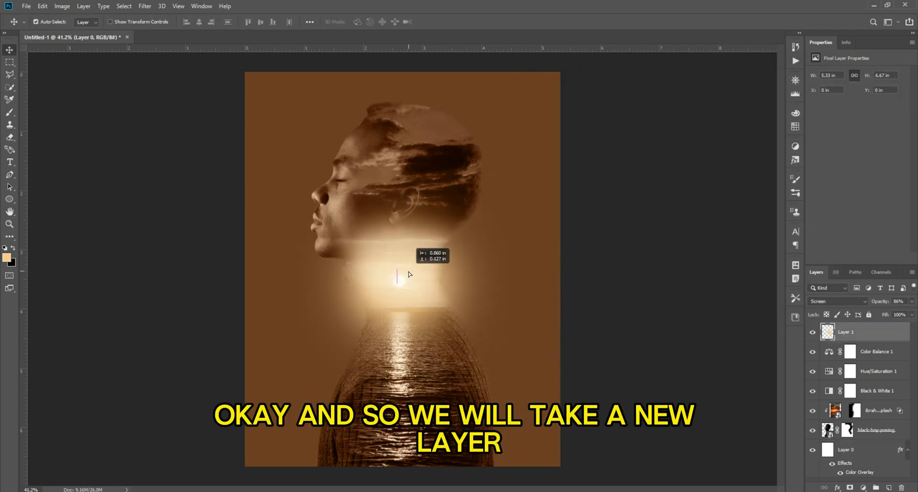
key("ctrl+t")
left_click_drag(508, 401, 428, 318)
mouse_move(397, 284)
left_mouse_down()
mouse_move(319, 287)
mouse_move(414, 295)
left_mouse_up()
key("Return")
scroll(437, 268, "up", 5)
left_click_drag(350, 313, 355, 329)
Lower the glow layer's opacity to make it fainter, then deselect it.
left_click(912, 301)
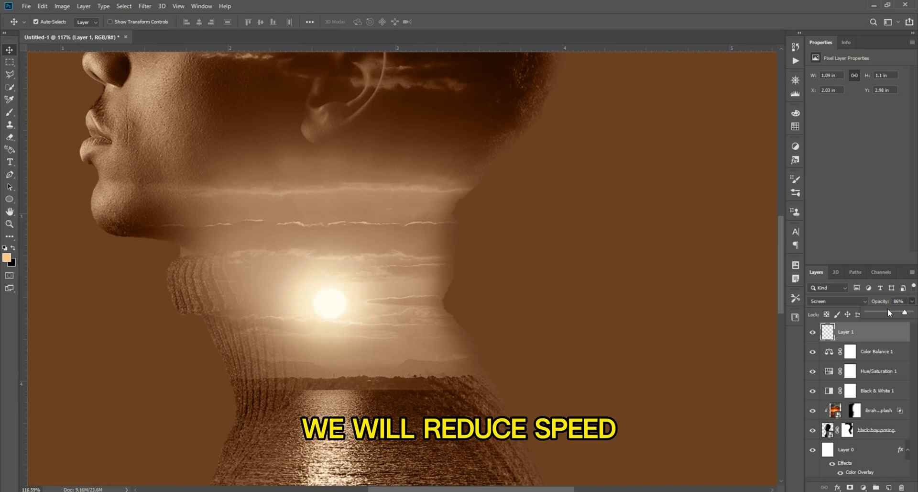
mouse_move(905, 312)
left_mouse_down()
mouse_move(915, 316)
mouse_move(893, 318)
left_mouse_up()
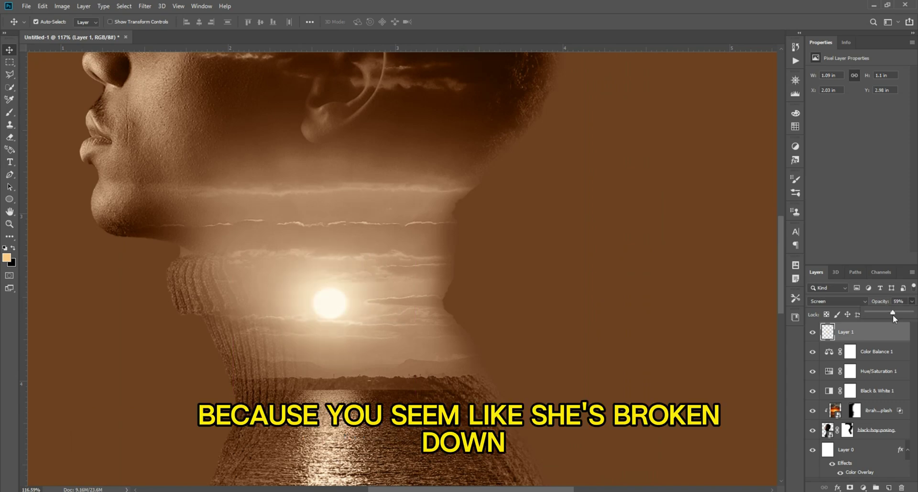
key("ctrl+0")
left_click(639, 264)
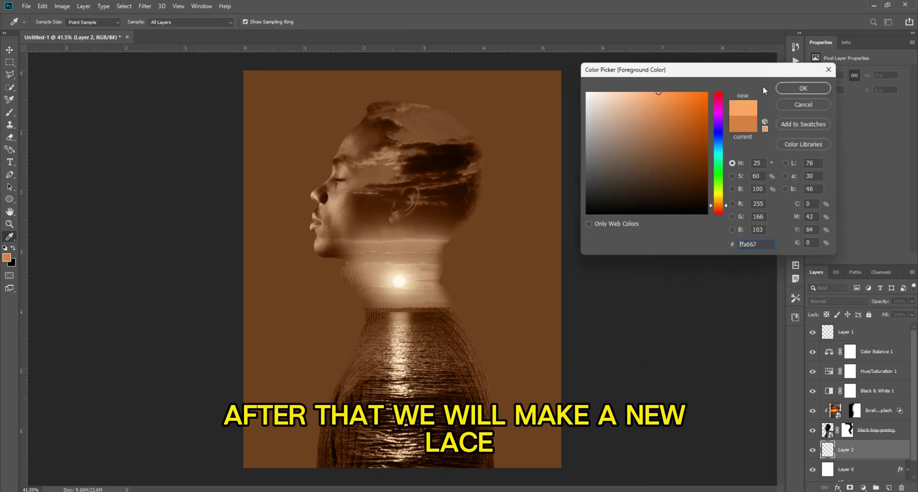
Paint a large soft light-orange (#ffa667) glow behind the figure on Layer 2.
left_click(804, 88)
left_click(9, 112)
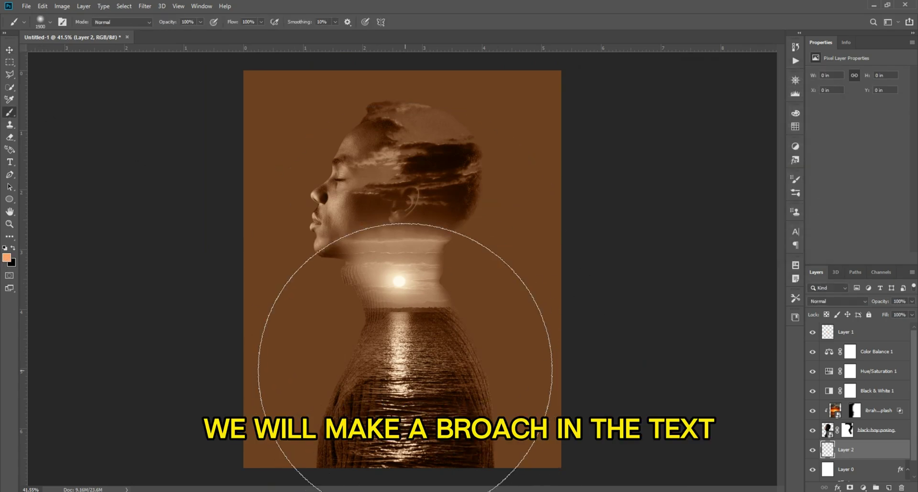
left_click(402, 366)
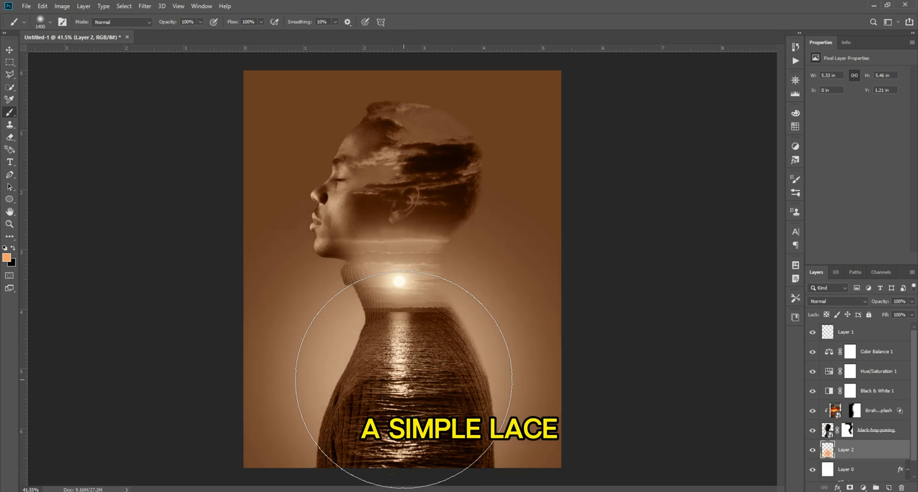
Stretch the orange glow taller toward the top, keeping its blend mode at Normal.
key("v")
key("ctrl+t")
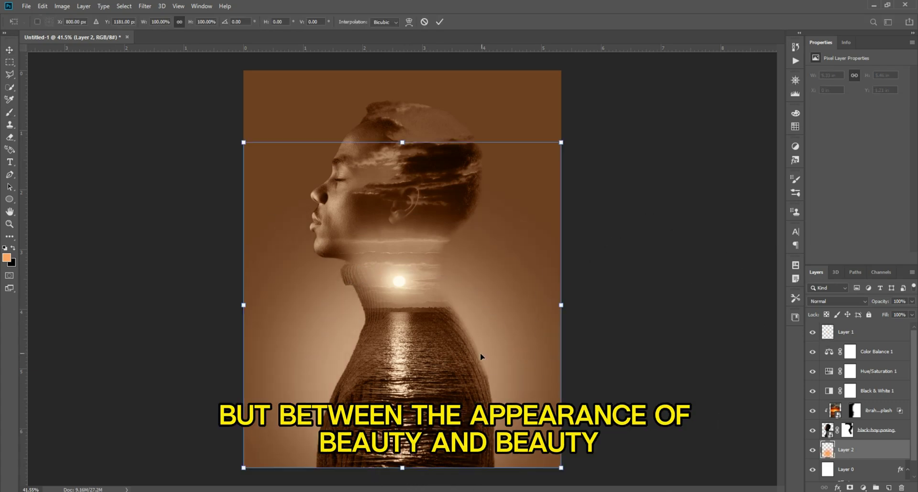
left_click_drag(400, 139, 402, 110)
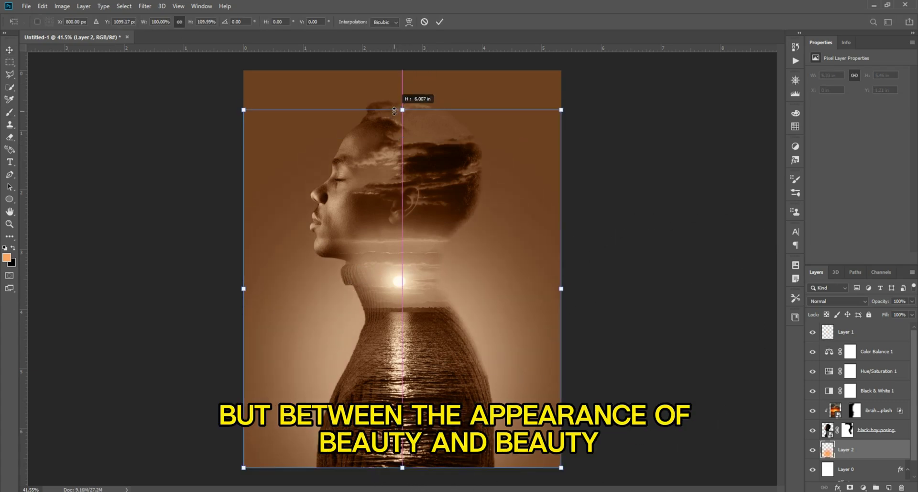
key("Return")
left_click(837, 300)
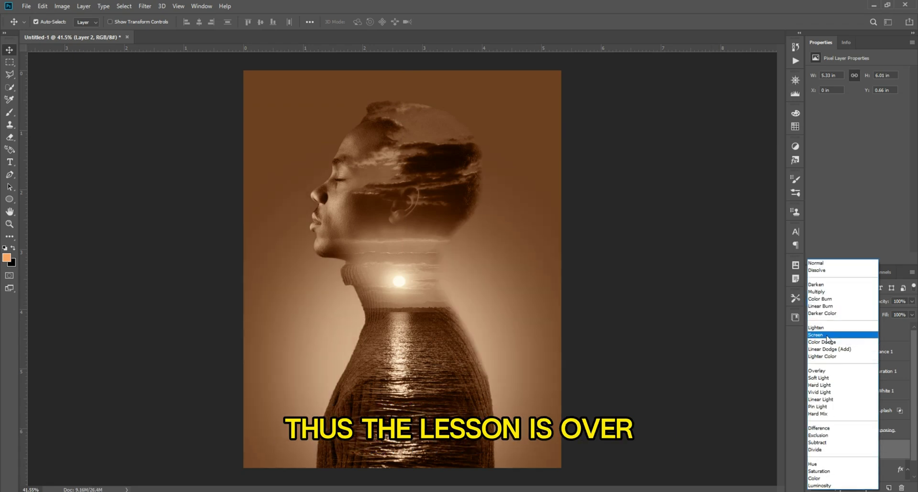
key("Escape")
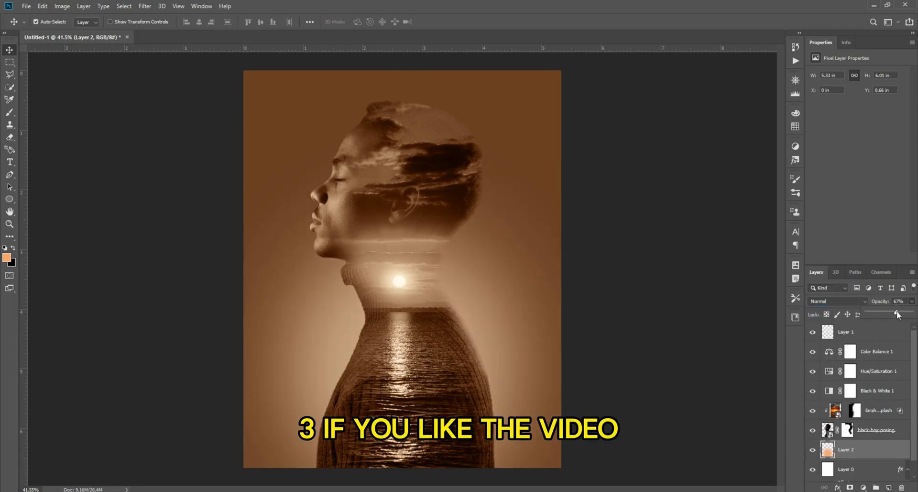
left_click(717, 309)
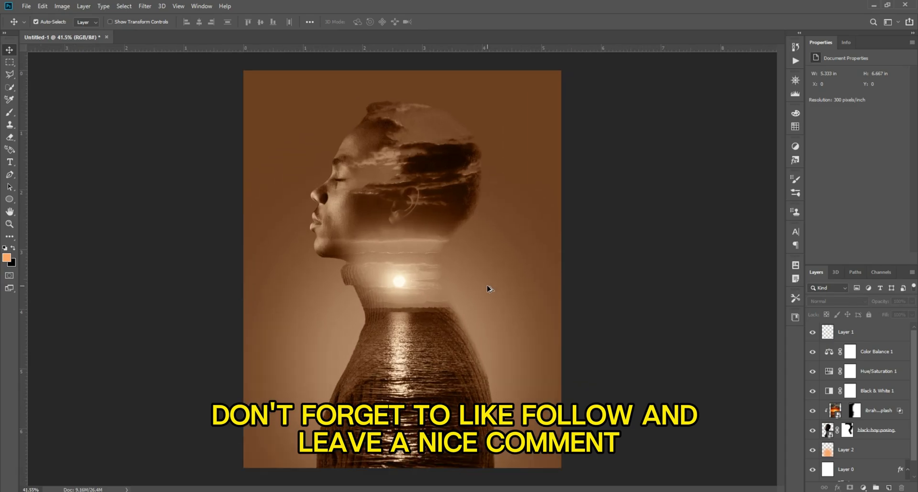